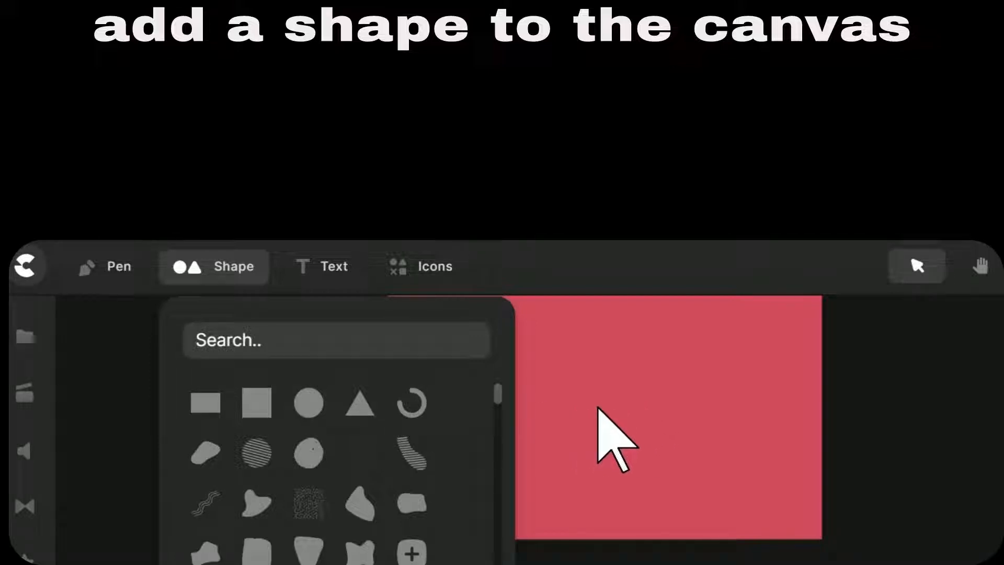
- Add a square shape to the canvas and stretch it to fill the whole canvas
key("h")
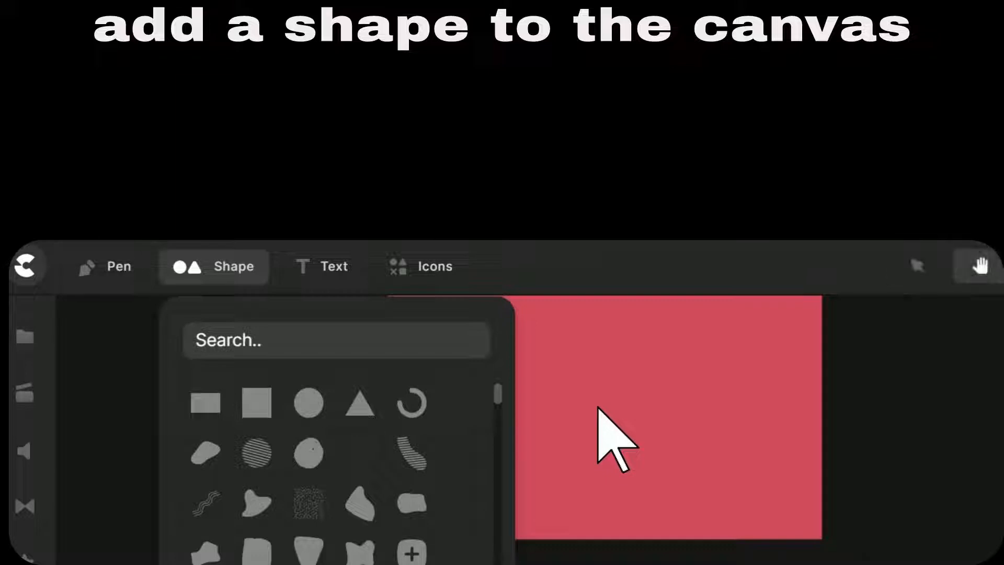
left_click_drag(597, 407, 737, 400)
key("v")
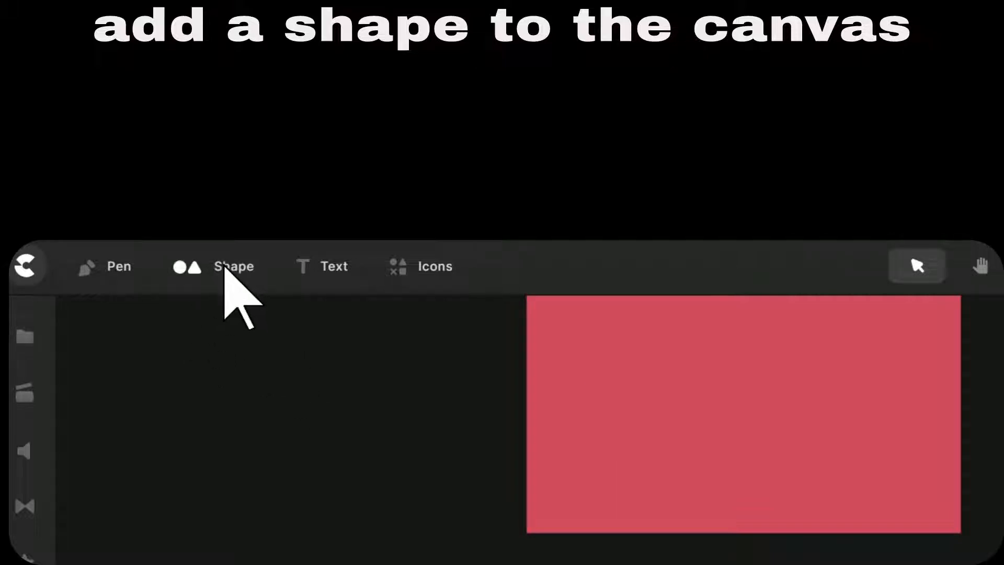
left_click(225, 266)
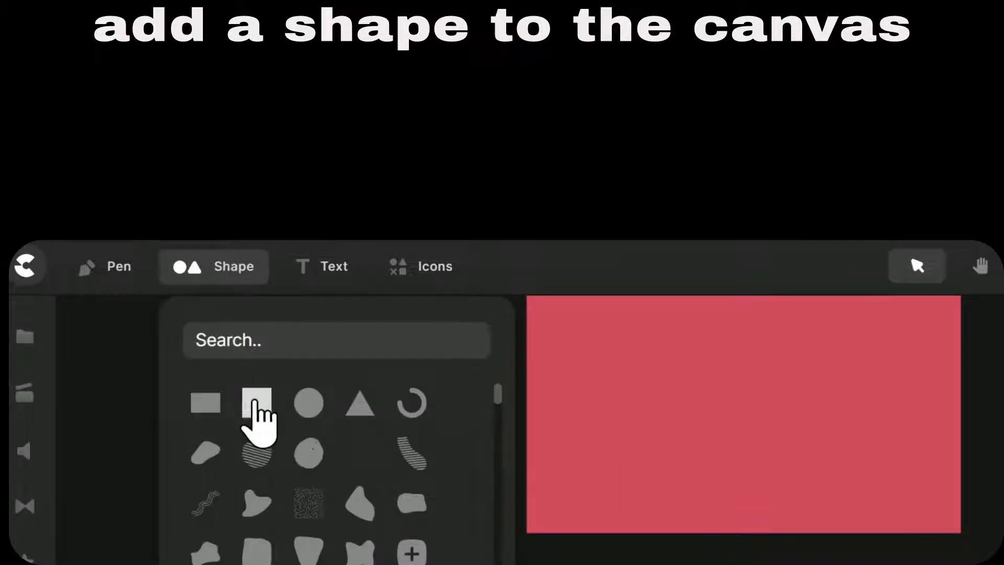
left_click(253, 403)
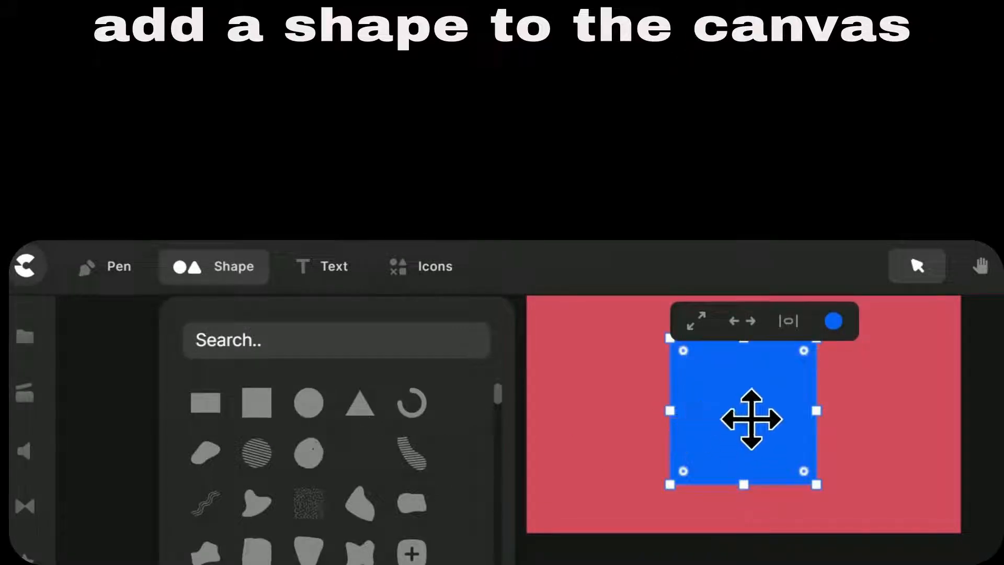
left_click(738, 390)
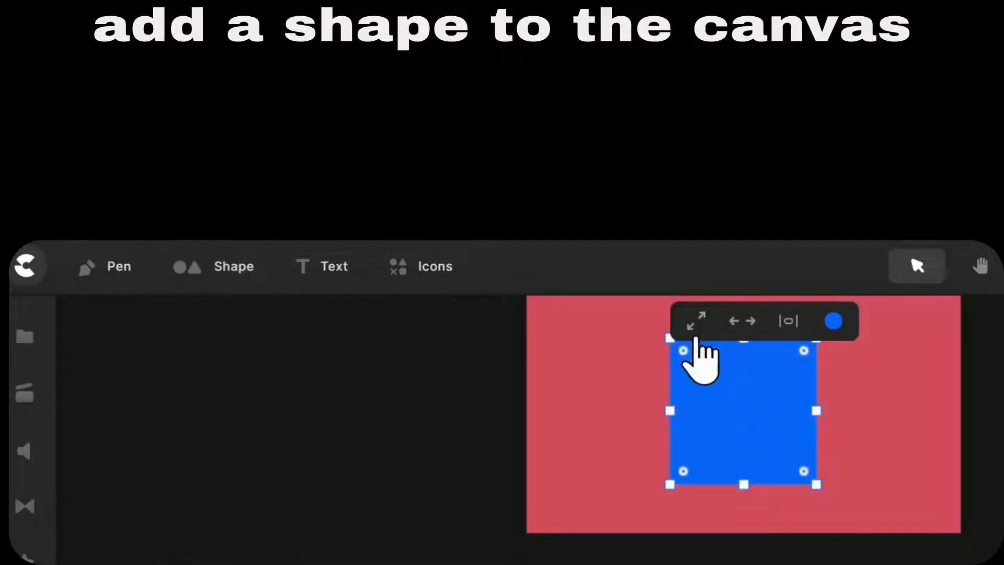
left_click(696, 320)
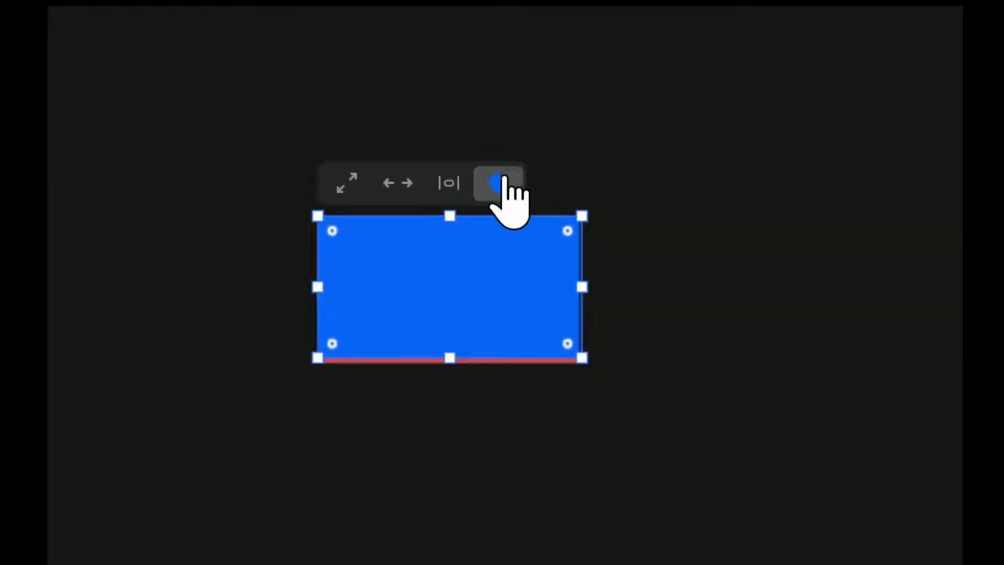
- Give the blue rectangle a linear gradient fill ending in red ff000c and adjust the gradient's start handle near the rectangle's left edge
left_click(499, 186)
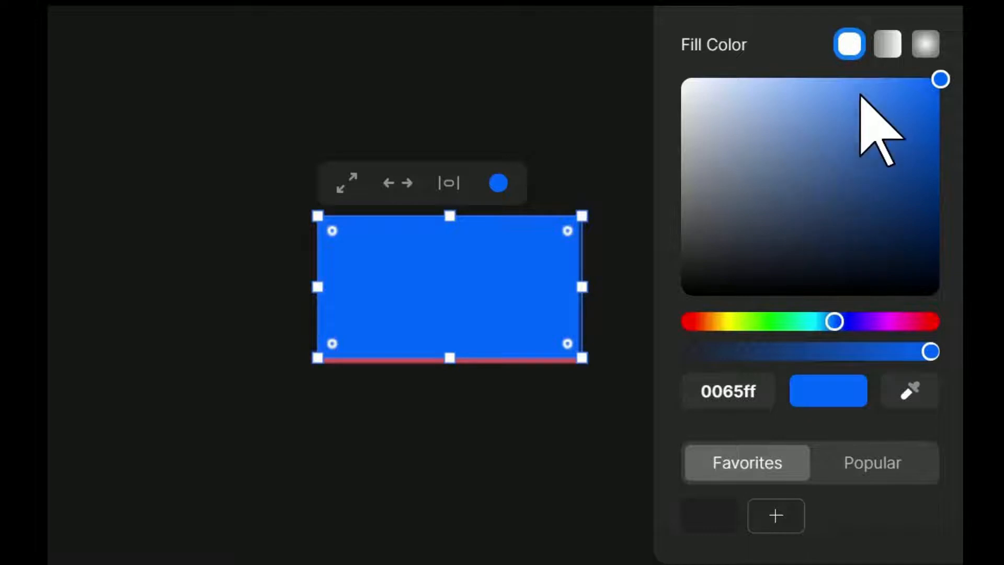
left_click(888, 46)
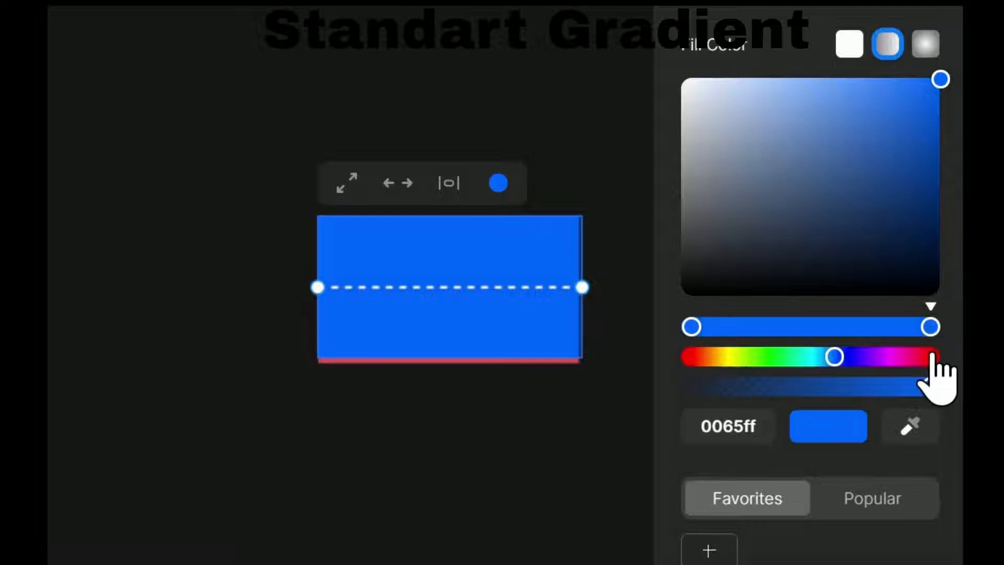
left_click(929, 357)
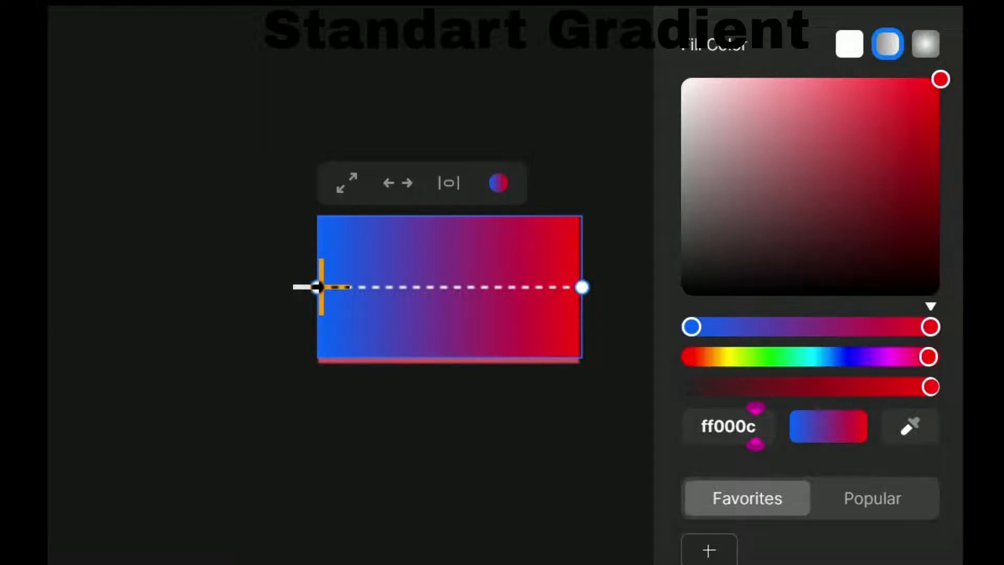
left_click_drag(317, 287, 392, 287)
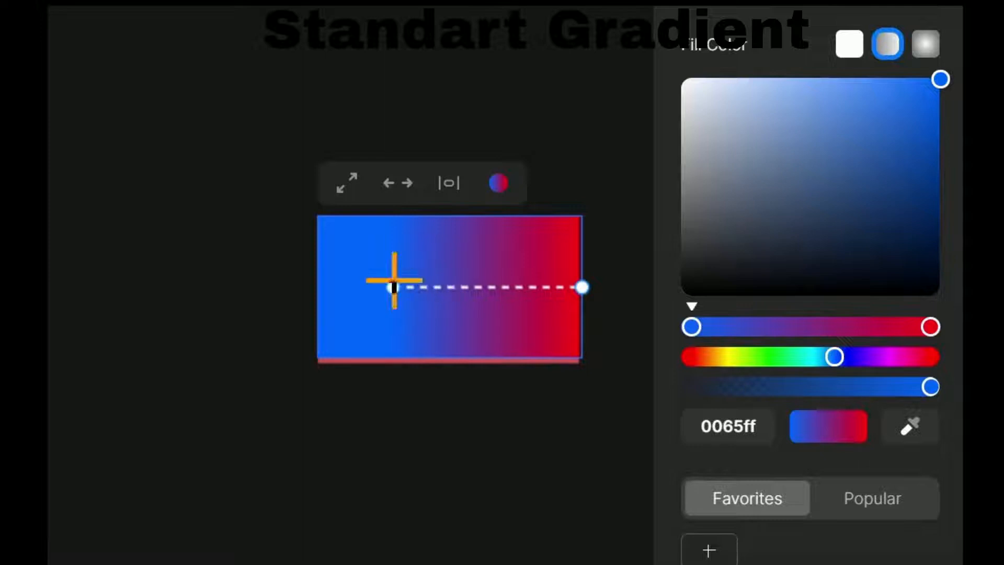
left_click_drag(391, 286, 316, 292)
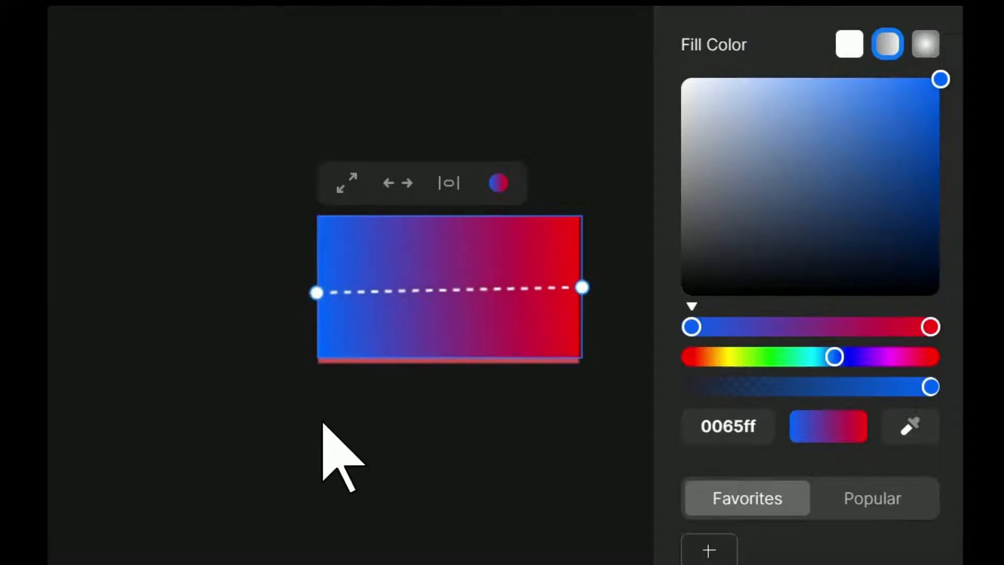
- Add a yellow ffee00 stop to the linear gradient between blue and red and shift it toward the middle
left_click(751, 327)
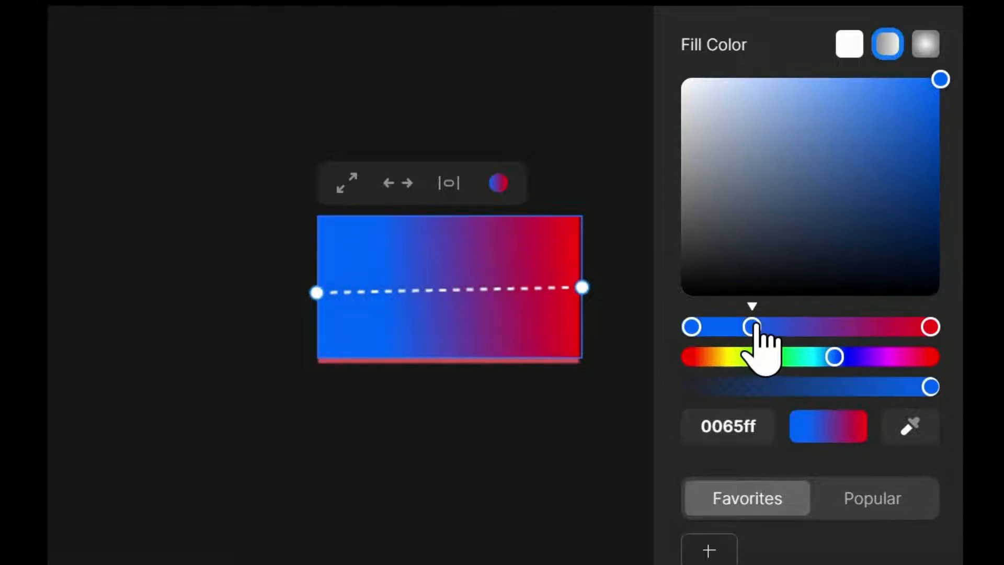
left_click(728, 357)
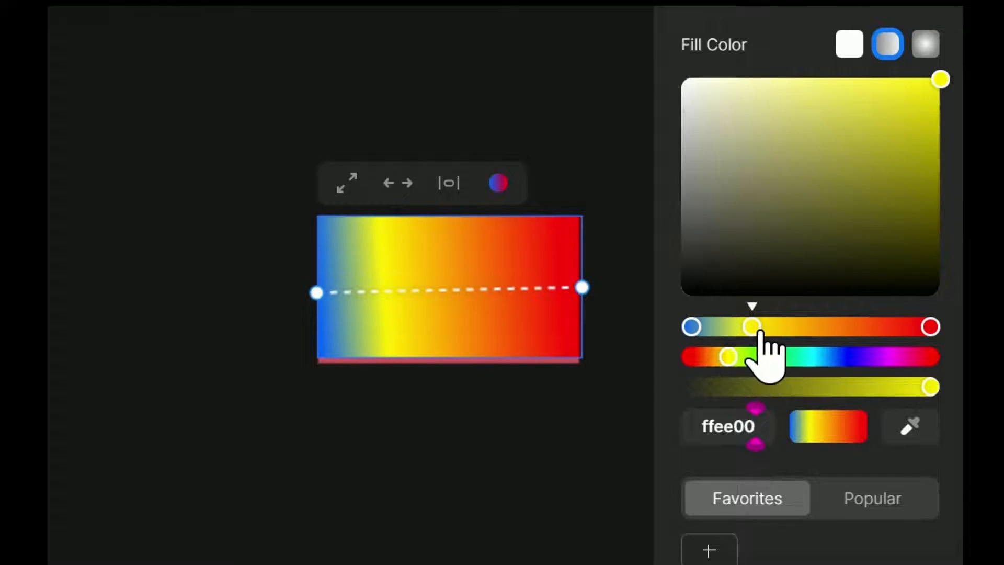
left_click_drag(754, 328, 782, 320)
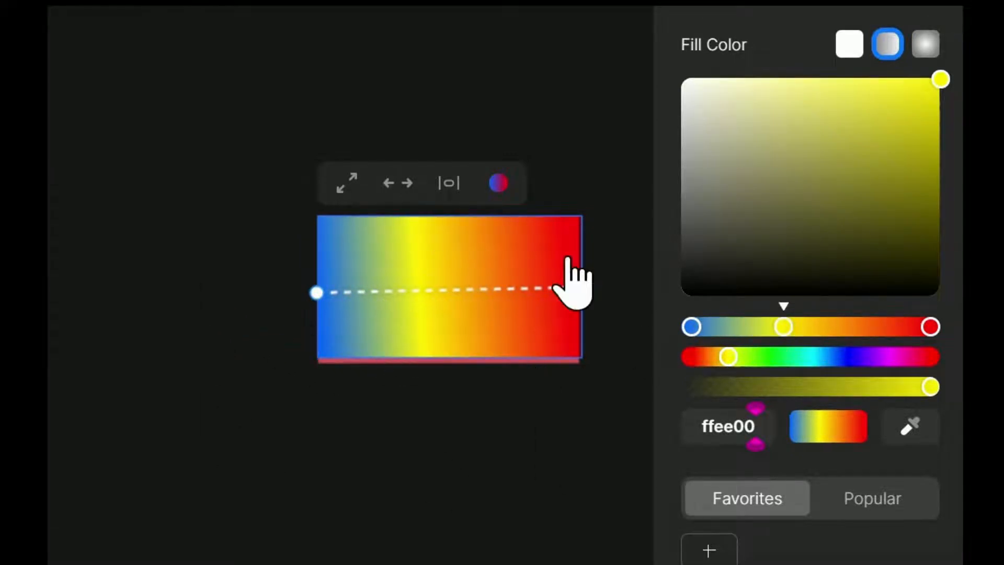
- Try a green 36c633 stop between the yellow and red gradient stops and delete it again
left_click(861, 327)
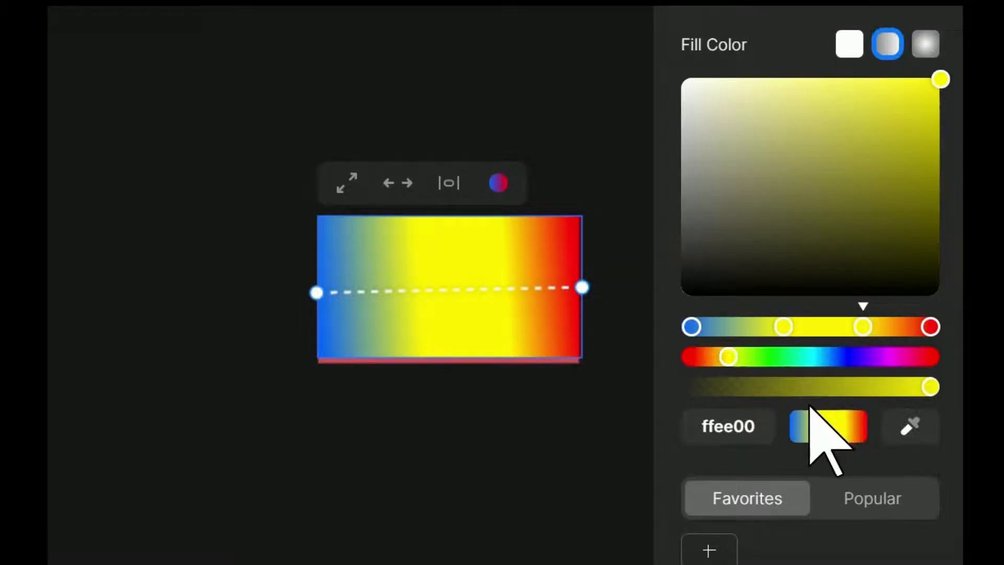
left_click(772, 357)
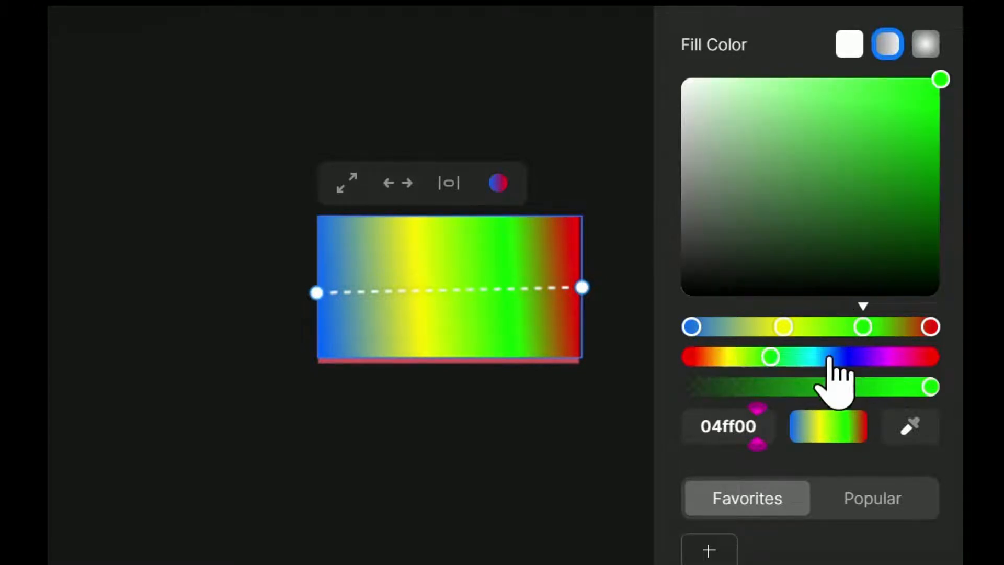
left_click(869, 102)
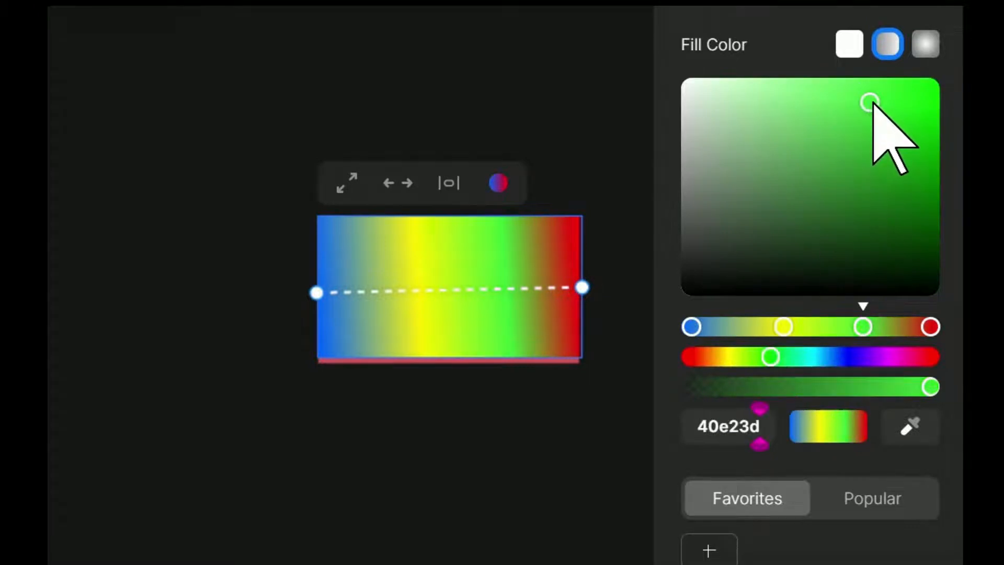
left_click_drag(869, 102, 873, 125)
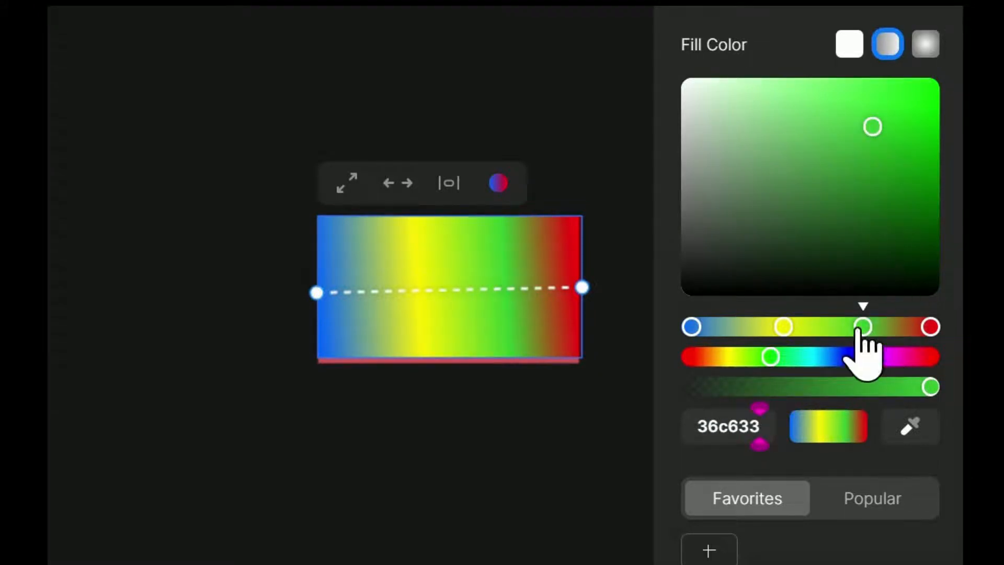
key("Delete")
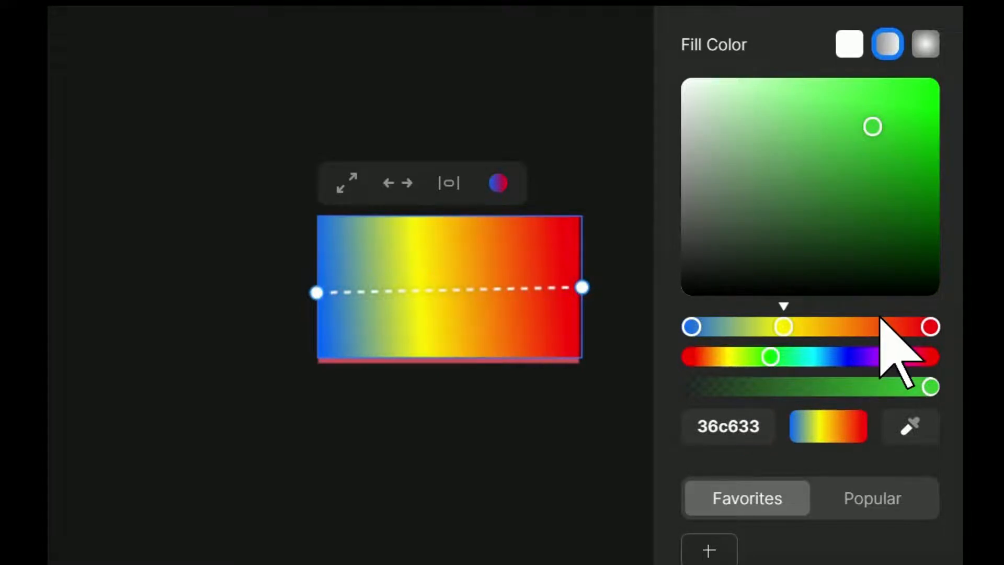
- Try a lower opacity on the red end stop of the gradient and restore it to full opacity
left_click(931, 327)
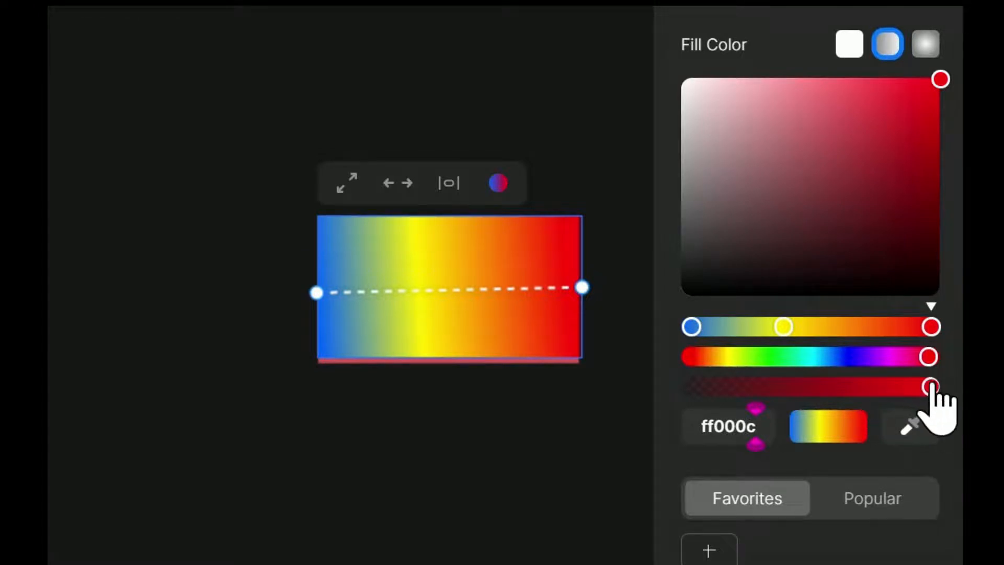
left_click_drag(933, 388, 784, 376)
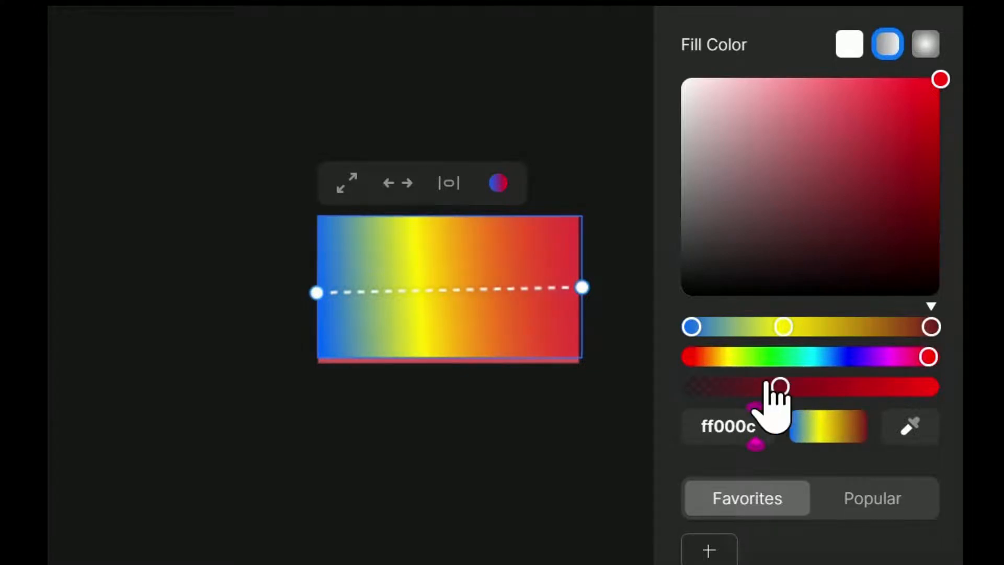
left_click_drag(783, 386, 945, 399)
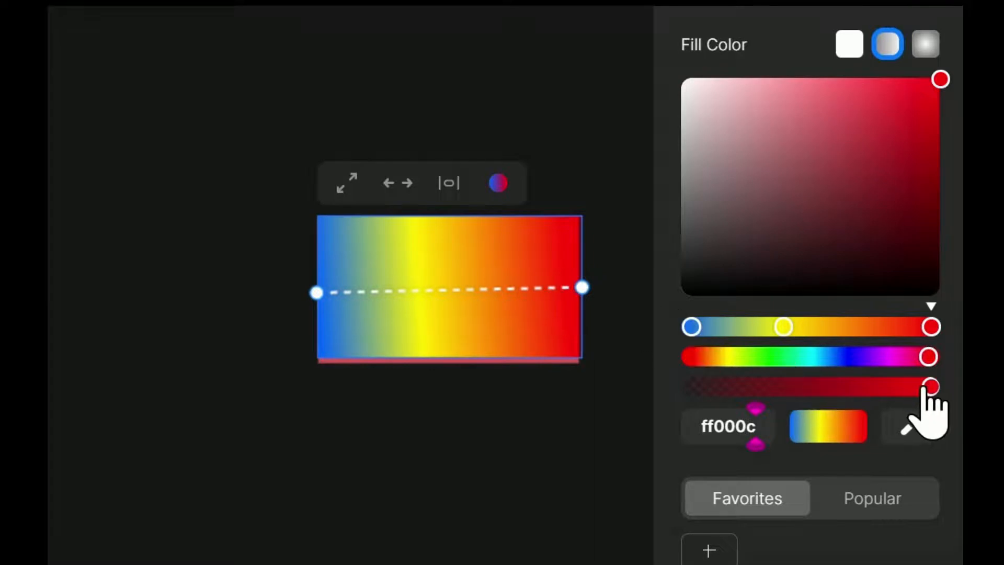
mouse_move(930, 387)
left_mouse_down()
mouse_move(875, 388)
mouse_move(935, 389)
left_mouse_up()
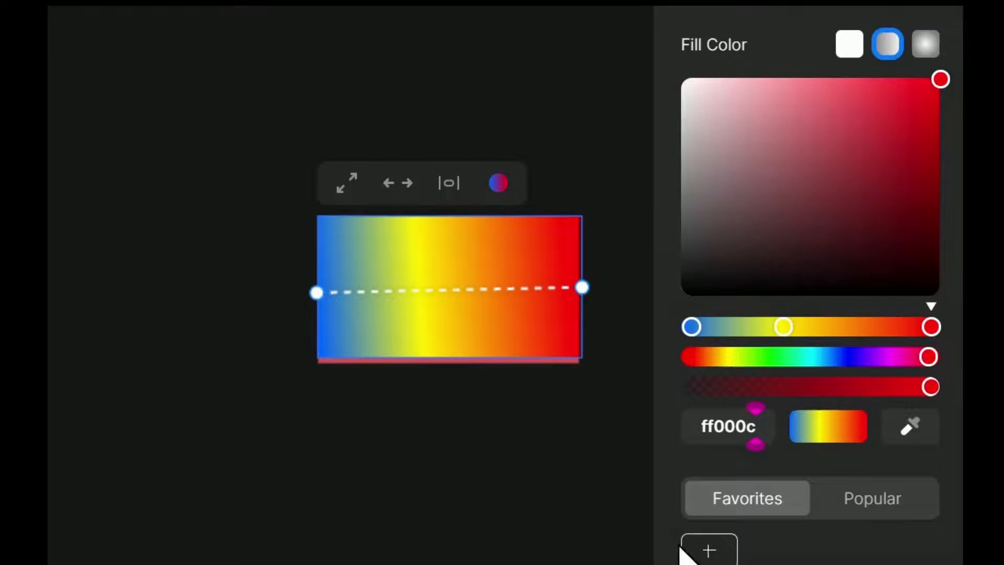
- Save the blue-yellow-red linear gradient to the favorites
left_click(709, 549)
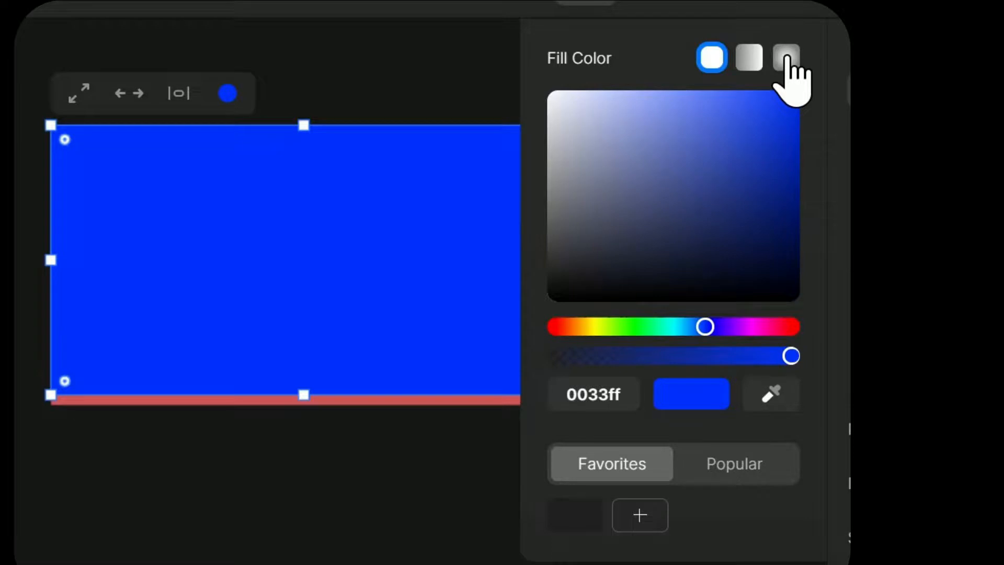
- Change the blue rectangle's fill to a radial gradient with a yellow ffd400 center stop and move its center up and to the right
left_click(786, 58)
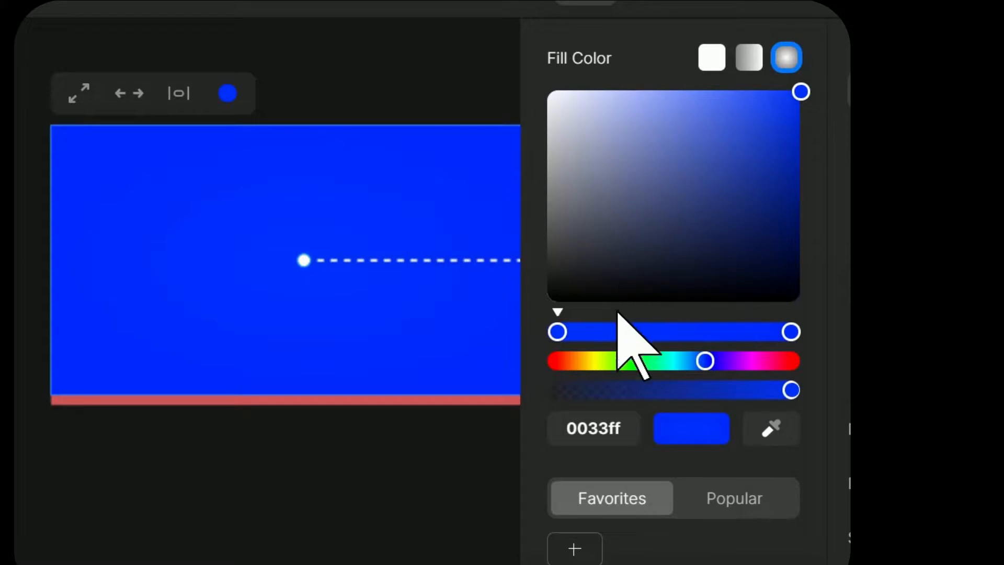
left_click(591, 360)
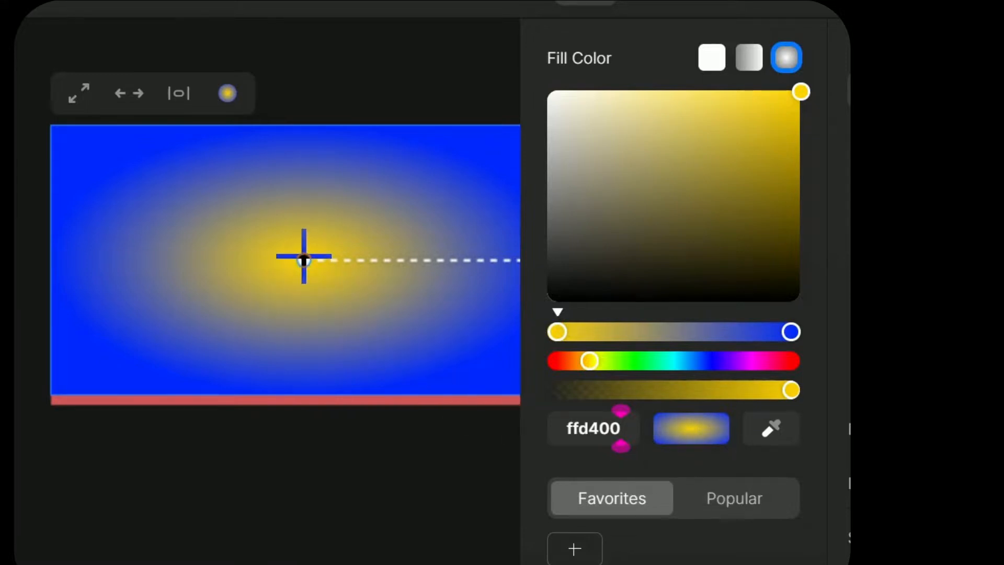
left_click_drag(304, 259, 414, 165)
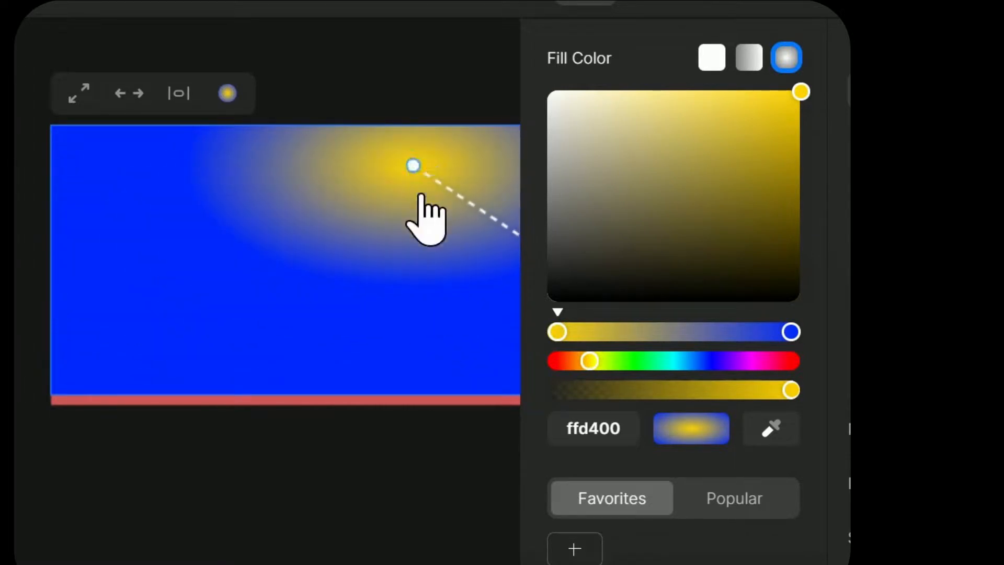
- Set the radial gradient's outer stop to pink ff005d with reduced opacity and move the gradient's center to the rectangle's left edge
left_click(791, 332)
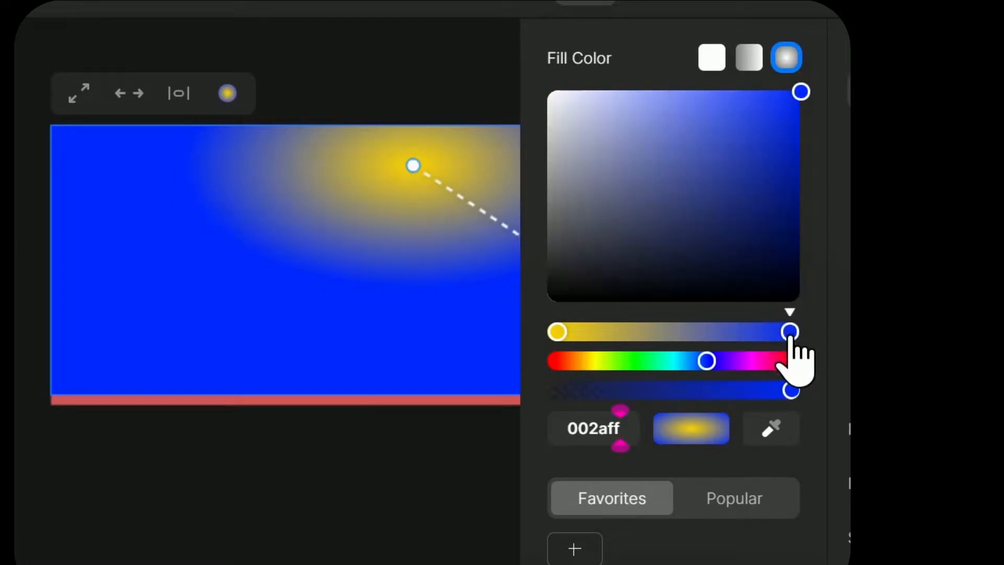
left_click(778, 360)
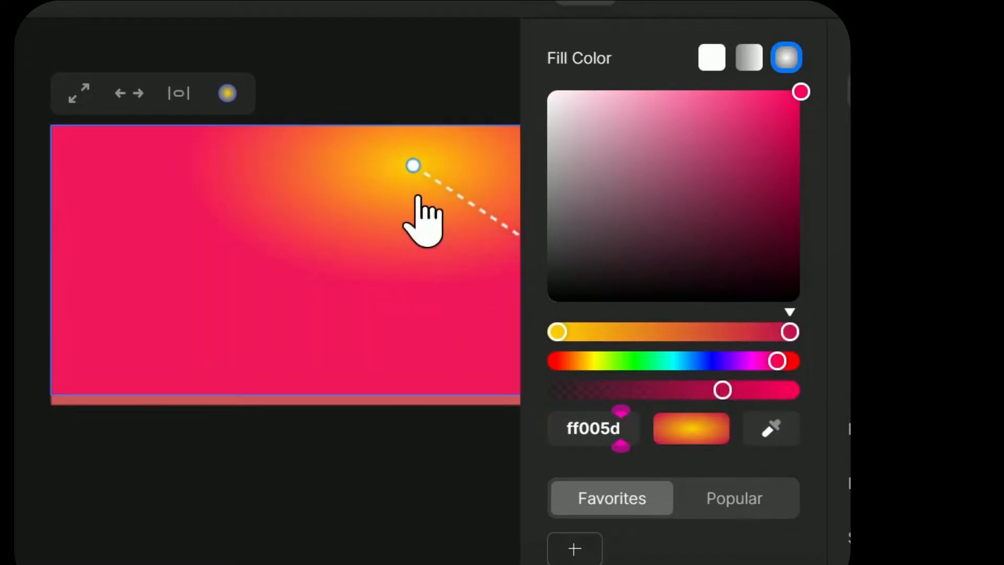
left_click_drag(413, 165, 54, 272)
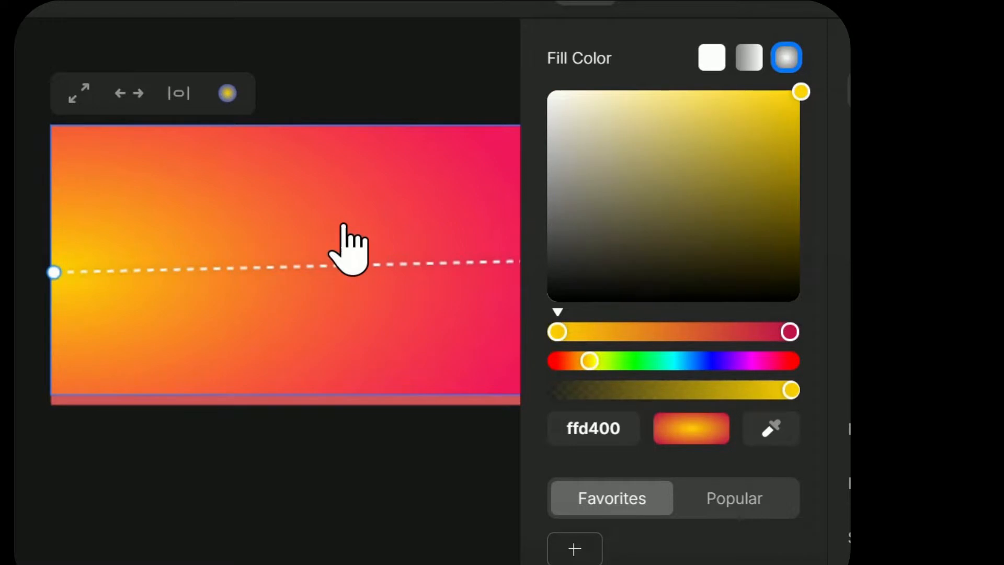
- Try a blue 007bff middle stop in the radial gradient and delete it again
left_click(673, 332)
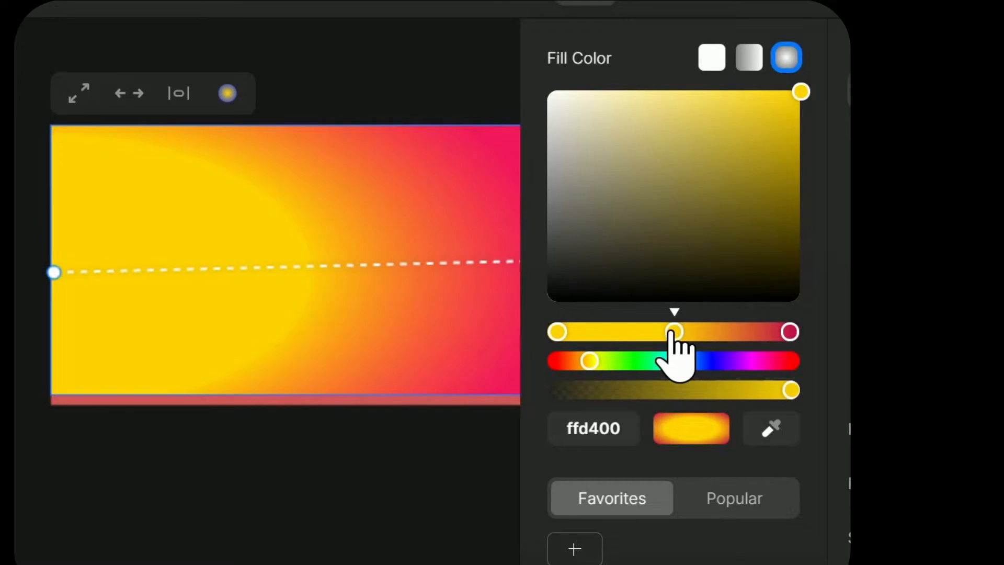
left_click(709, 361)
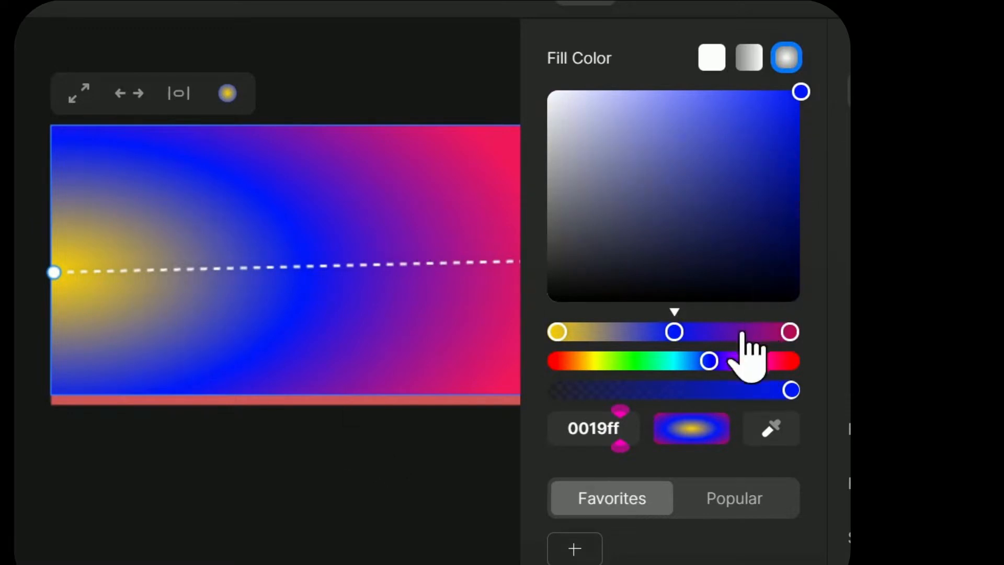
mouse_move(710, 360)
left_mouse_down()
mouse_move(691, 361)
mouse_move(680, 334)
left_mouse_up()
key("Delete")
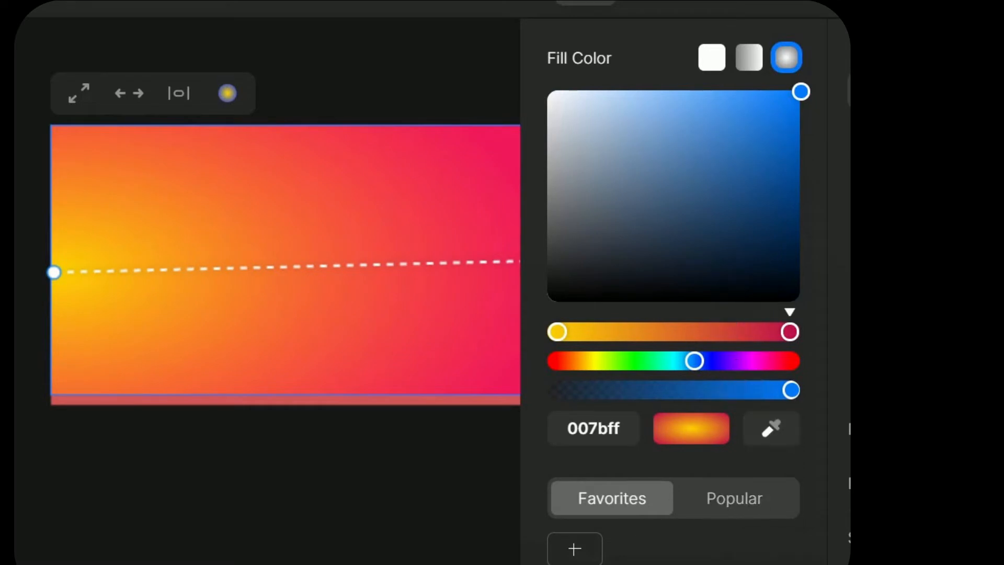
- Save the yellow-to-pink radial gradient to the favorites and switch the rectangle's fill to a solid color
left_click(574, 556)
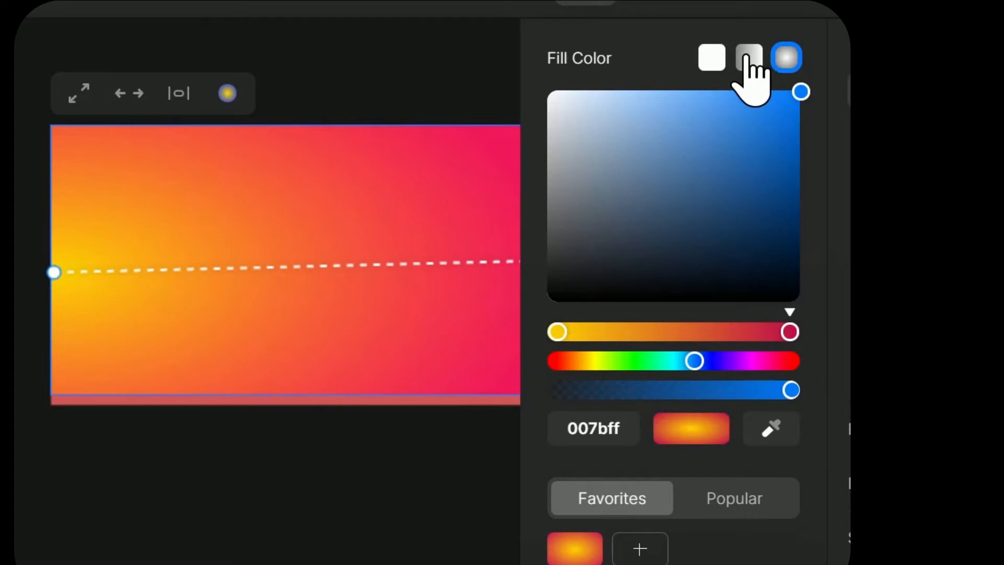
left_click(747, 59)
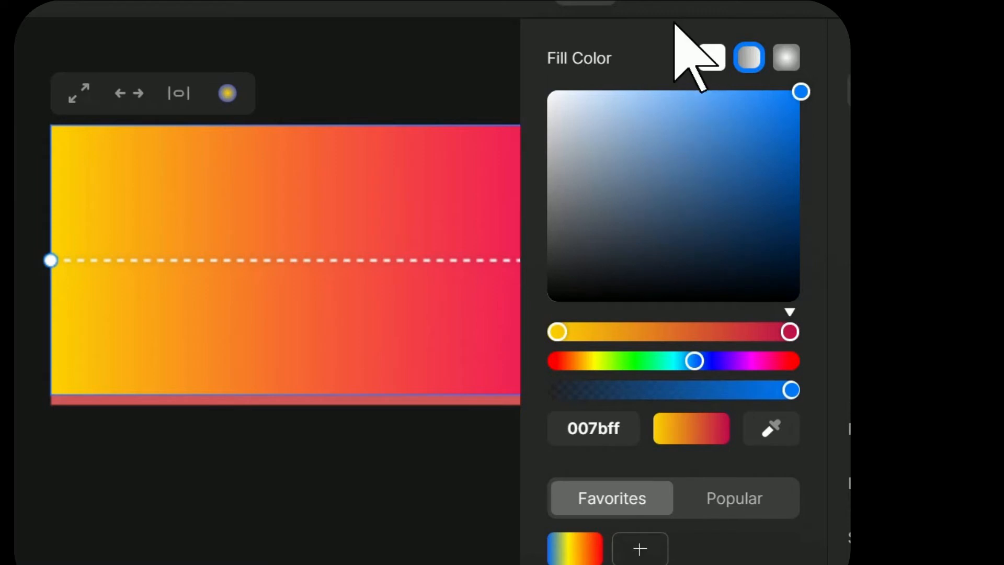
left_click(711, 60)
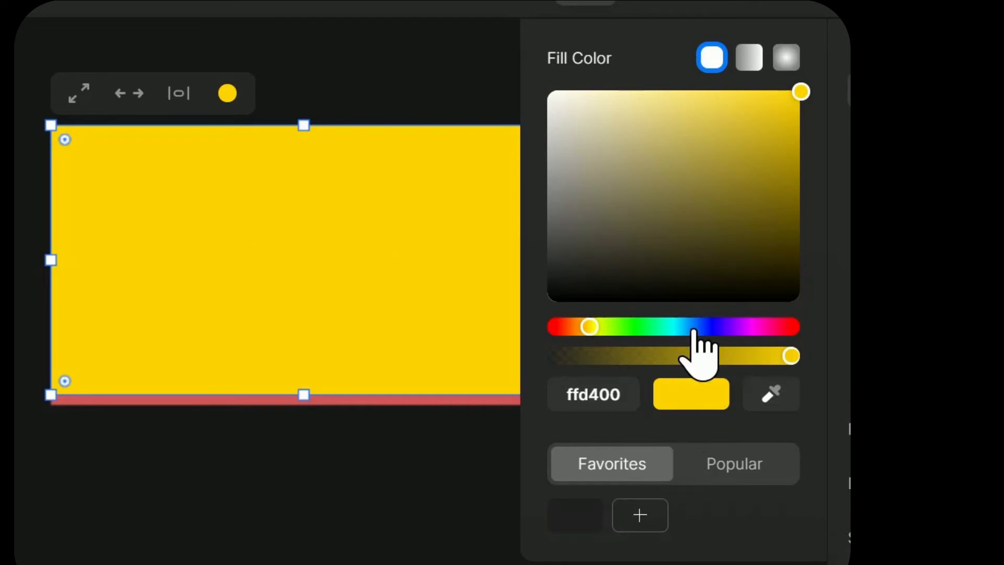
- Add the solid yellow ffd400 fill to the favorites and delete that favorite again
left_click(642, 517)
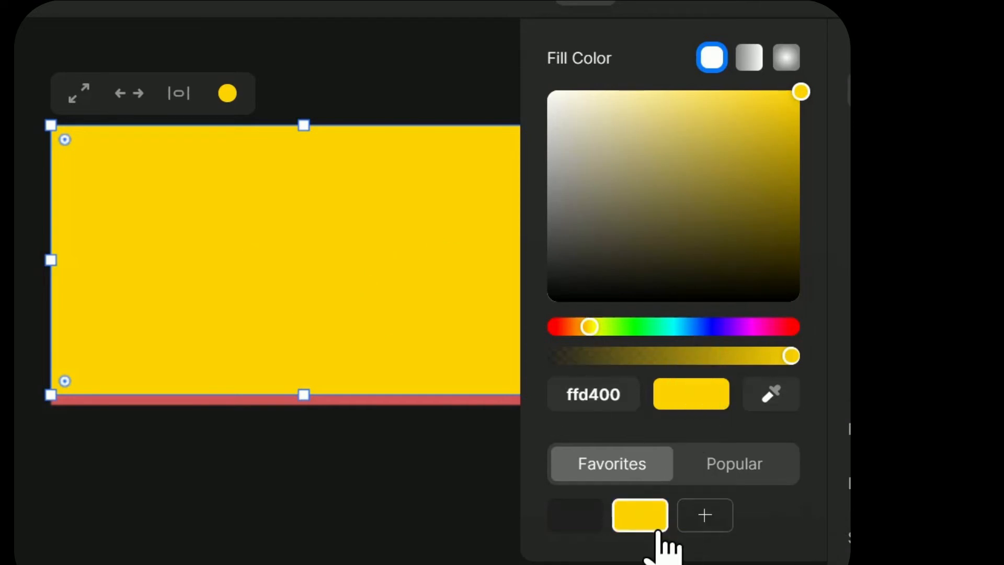
right_click(636, 516)
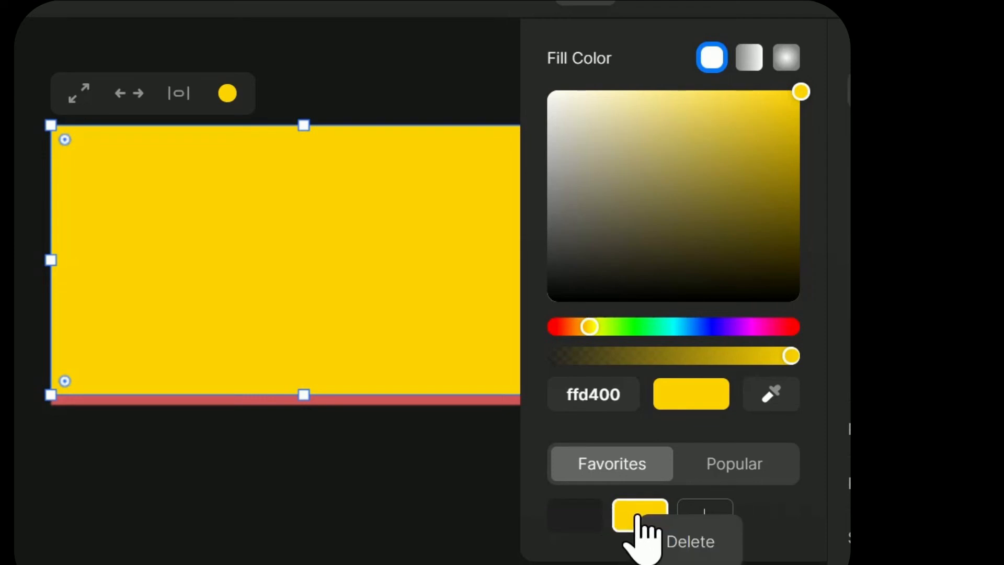
left_click(709, 547)
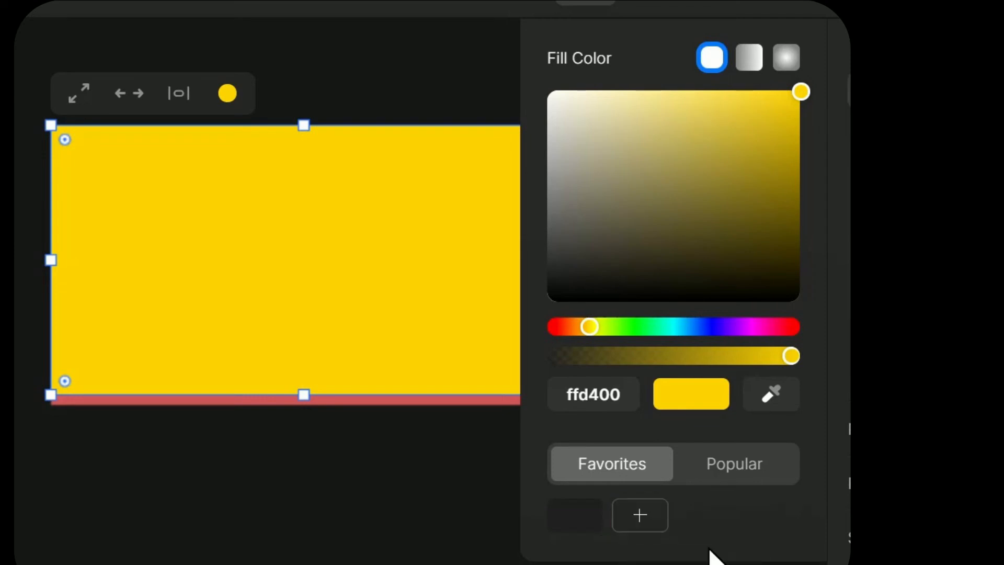